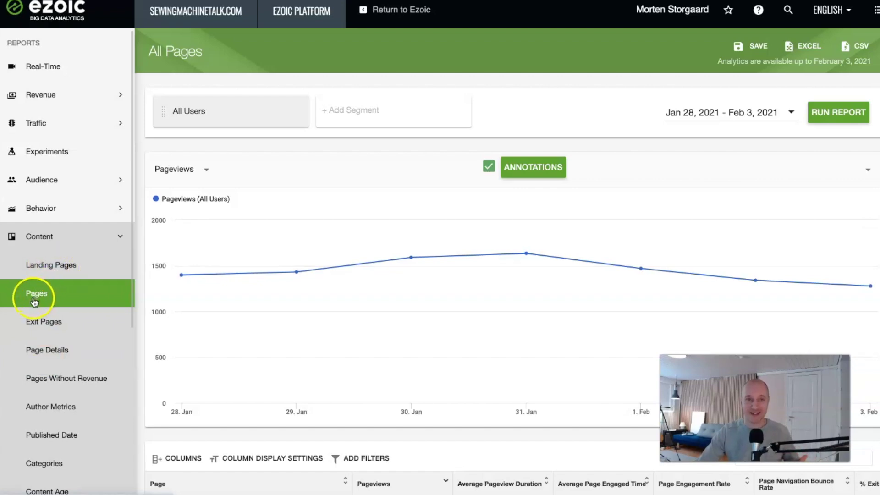
Set the All Pages report's date range to Last 30 Days
click(715, 132)
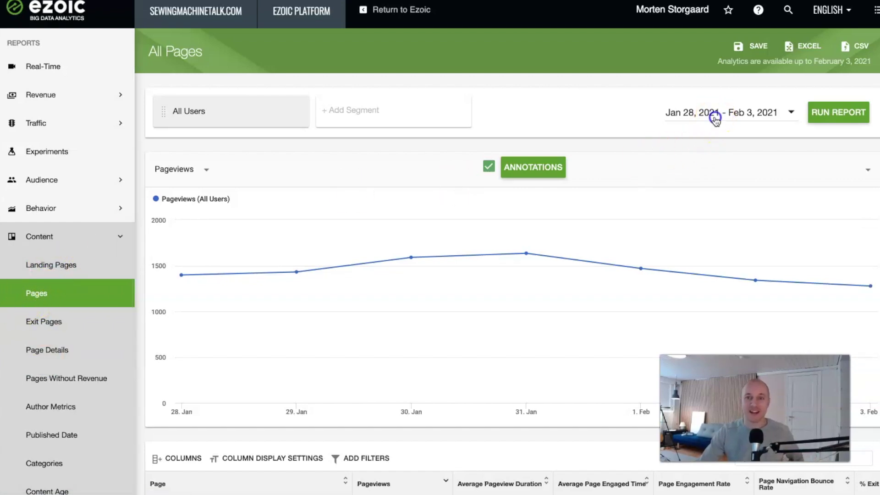
click(793, 147)
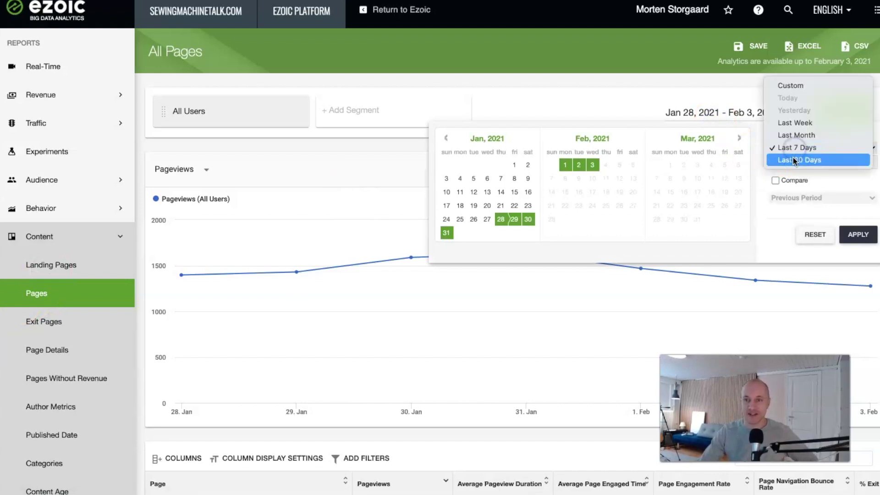
click(799, 160)
click(853, 235)
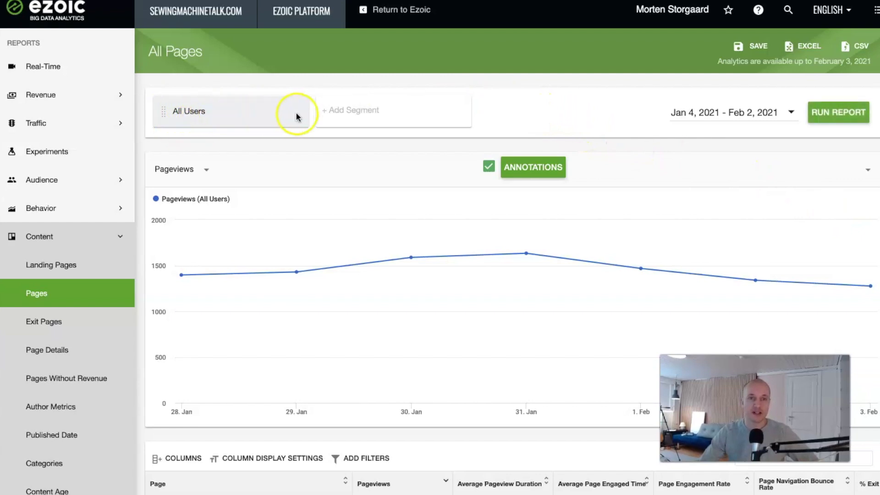
Start a new segment and show its Content criteria
click(327, 112)
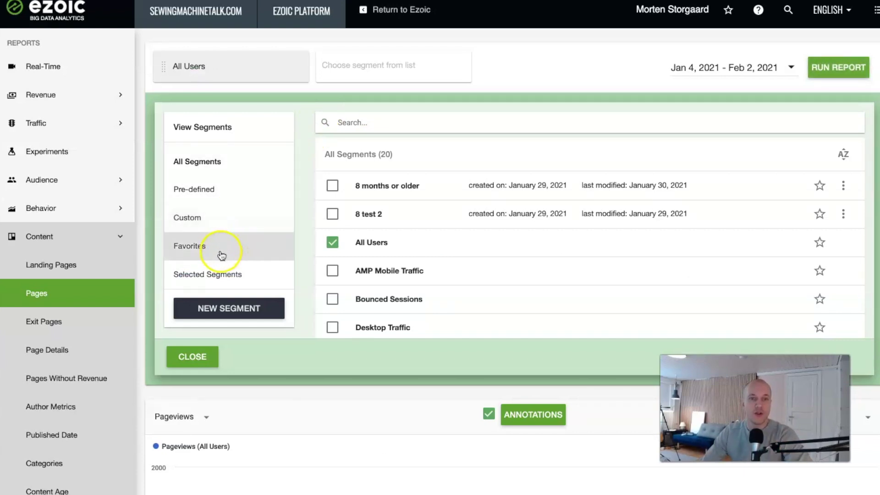
click(224, 308)
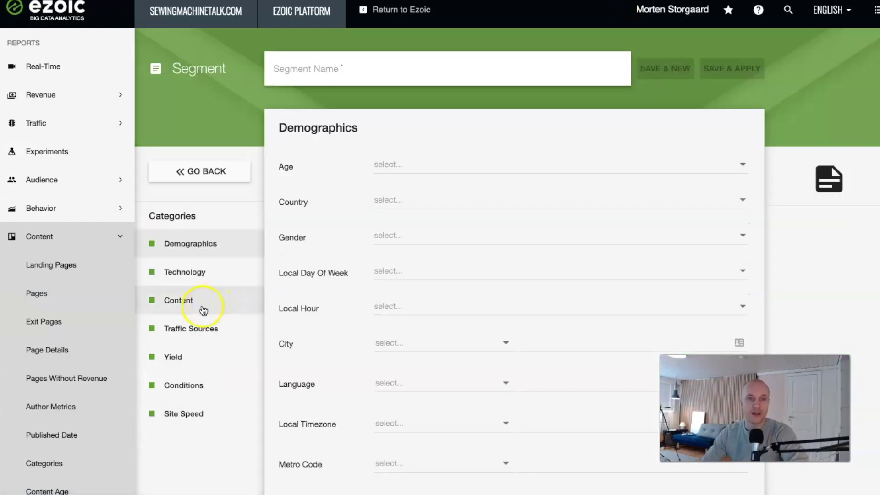
click(178, 303)
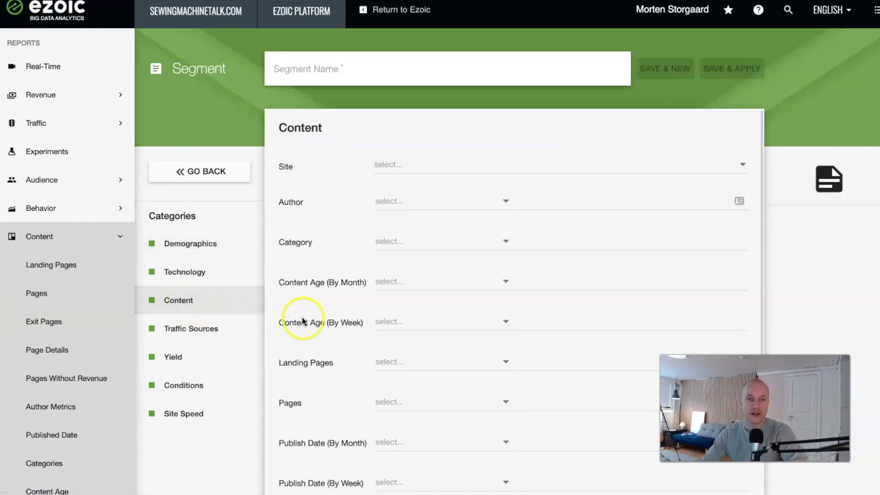
scroll(378, 344, down, 3)
scroll(378, 345, up, 1)
scroll(378, 346, up, 2)
click(323, 295)
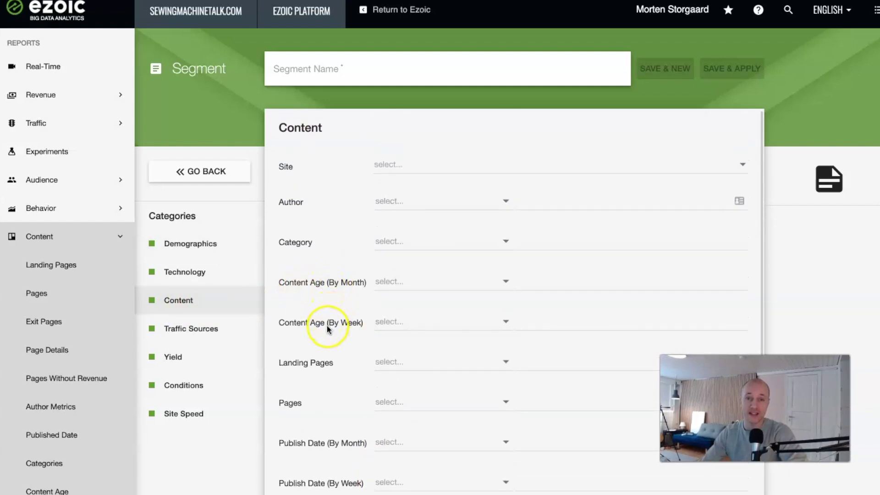
Set the segment's Content Age (By Month) condition to > 7
click(395, 283)
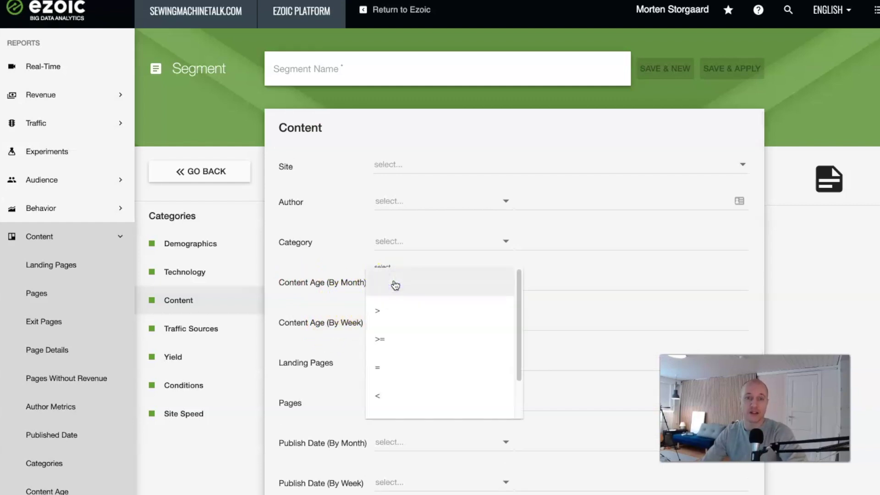
click(392, 309)
click(535, 284)
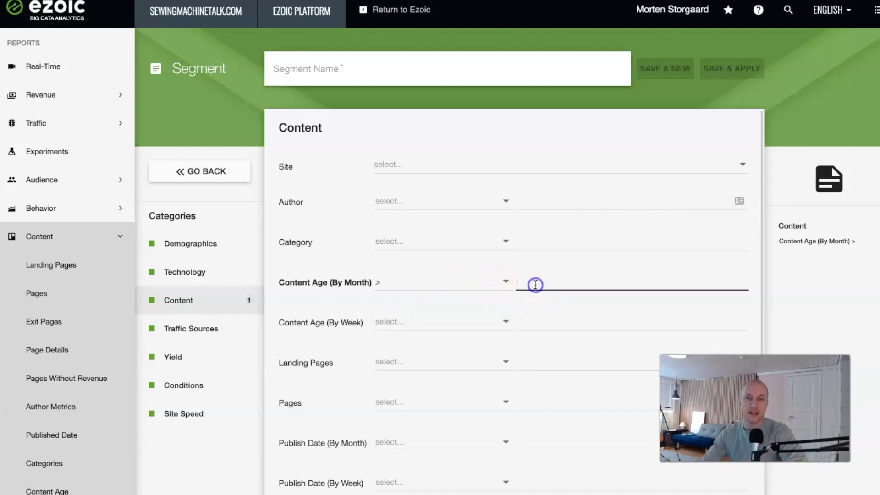
text(7)
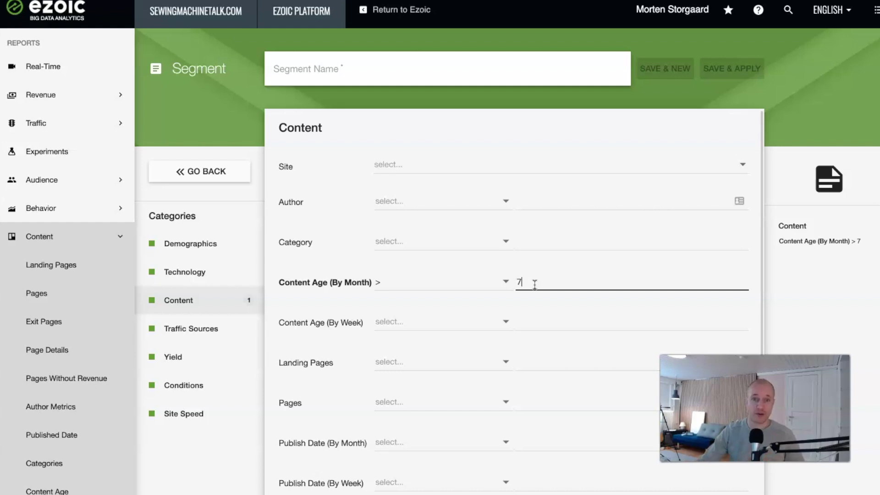
Switch the Content Age (By Month) operator to >= and back to >
click(481, 280)
click(394, 311)
click(527, 280)
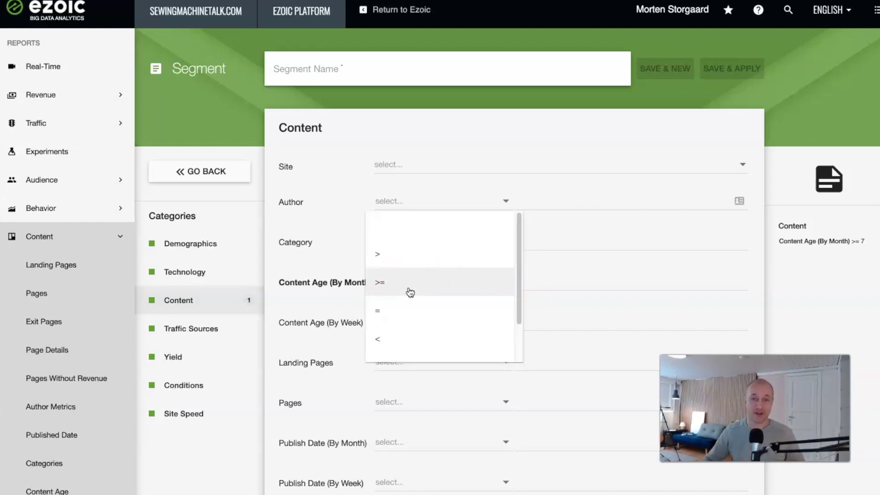
click(386, 256)
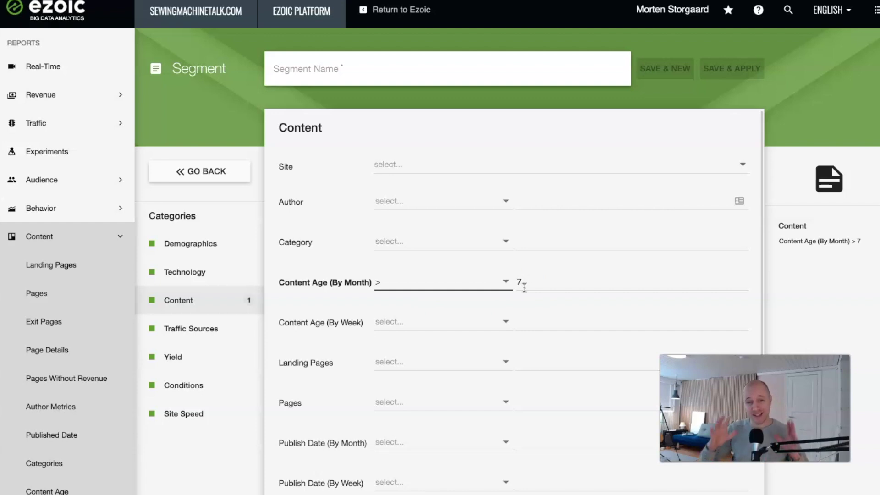
Try to save and apply the new segment without a name
click(372, 193)
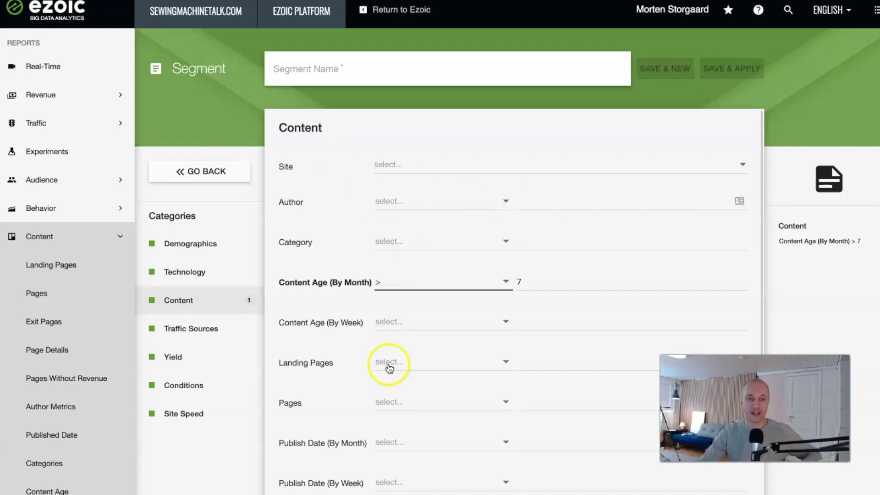
scroll(397, 388, down, 3)
scroll(398, 388, up, 3)
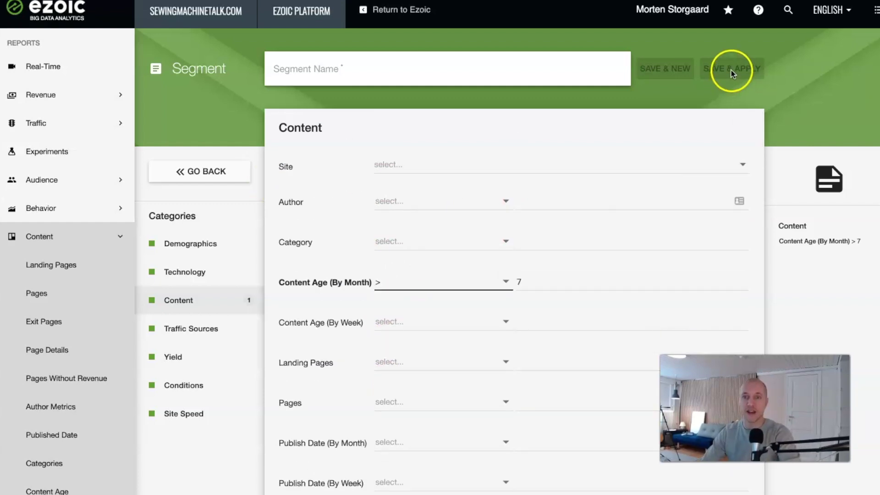
click(734, 75)
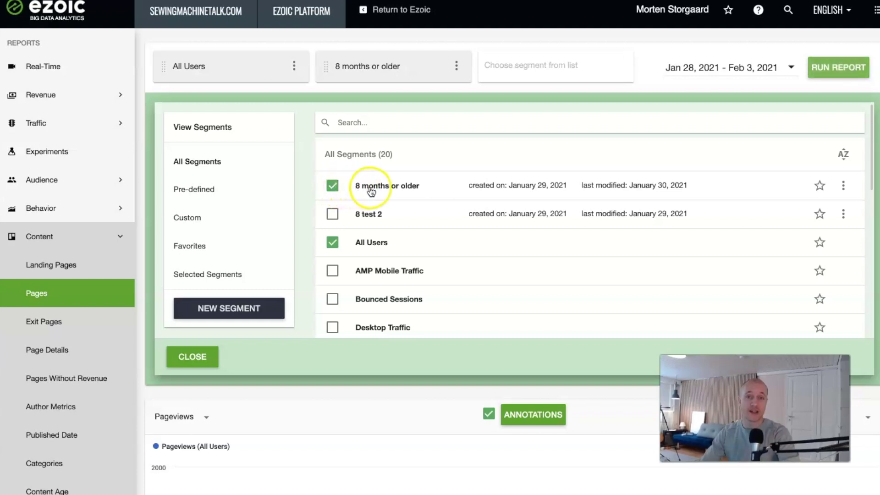
Deselect All Users so the report uses only the "8 months or older" segment, and run the report
click(332, 243)
click(196, 357)
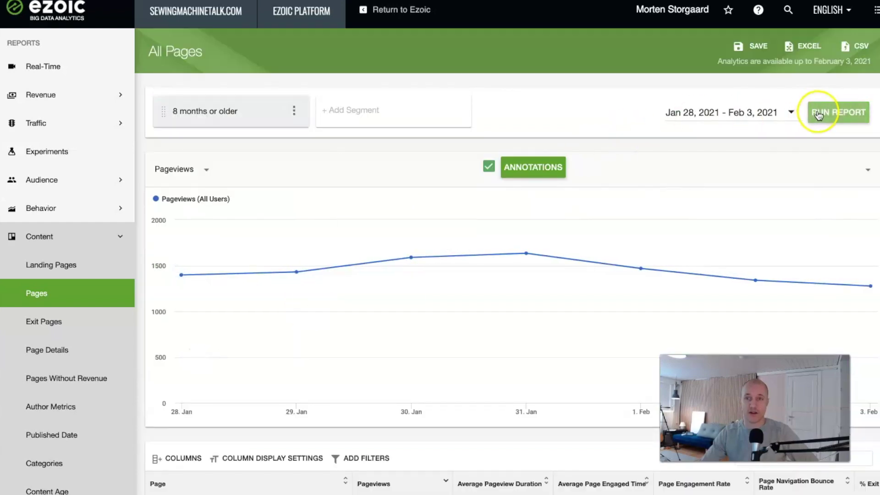
click(818, 114)
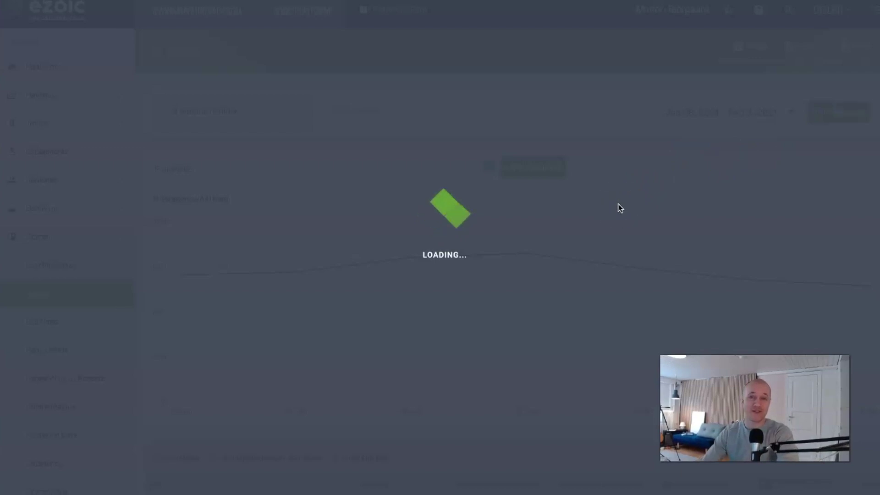
click(442, 254)
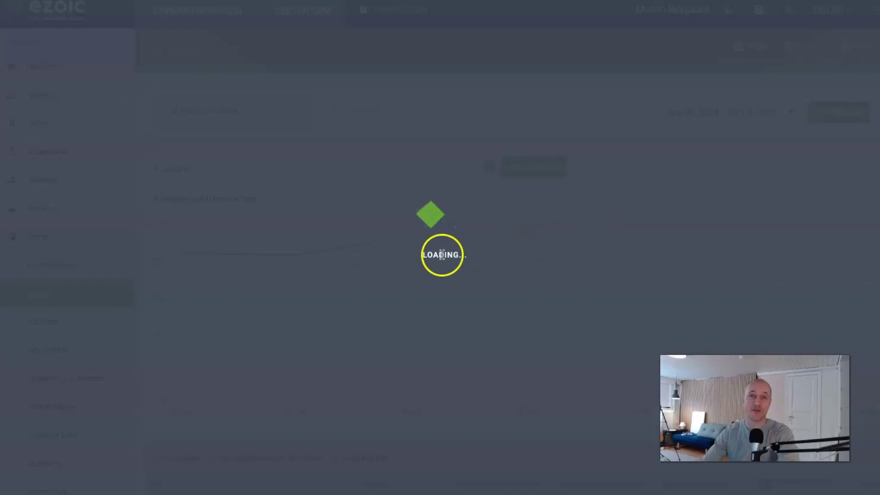
click(378, 217)
click(460, 215)
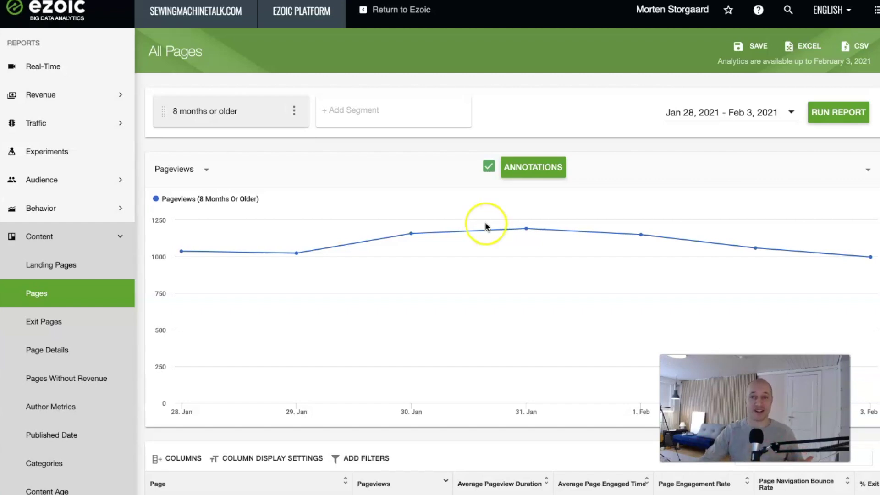
Change the date range to Last 30 Days and rerun the report for the "8 months or older" segment
click(738, 112)
click(799, 151)
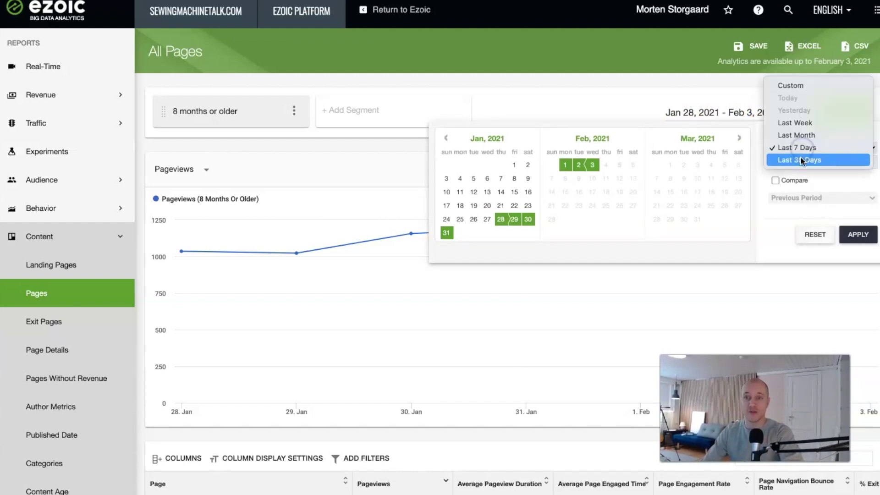
click(801, 159)
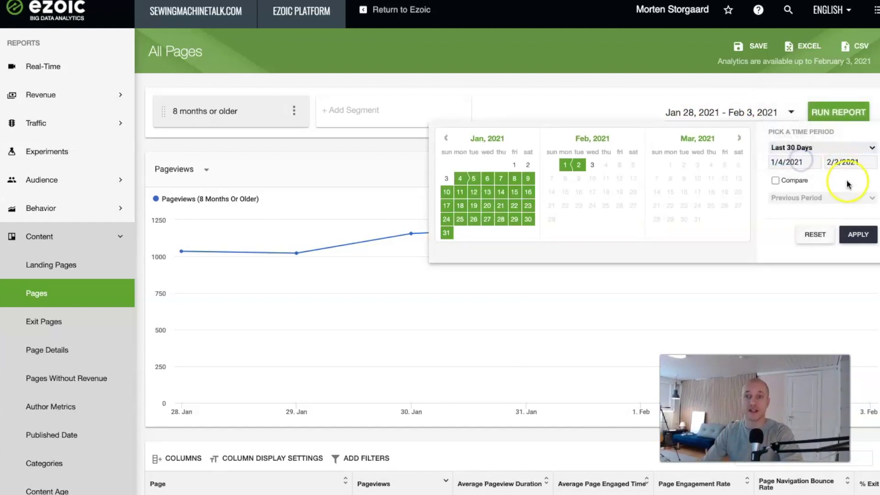
click(853, 235)
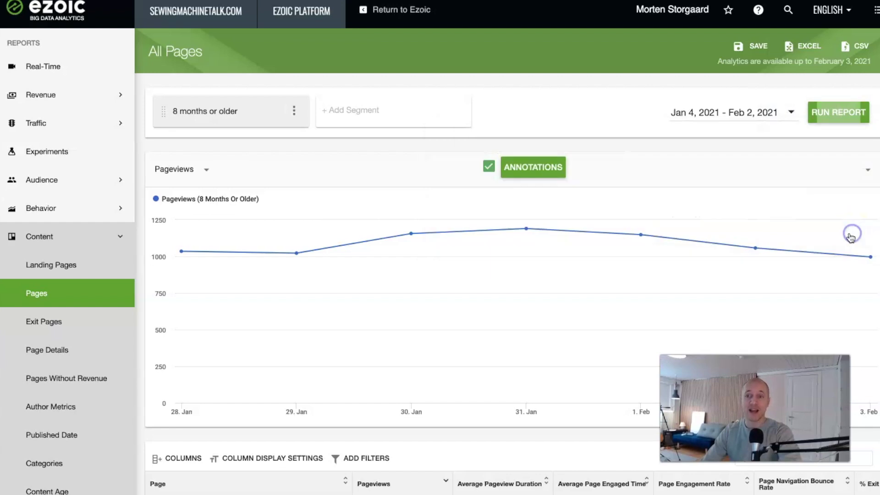
click(835, 119)
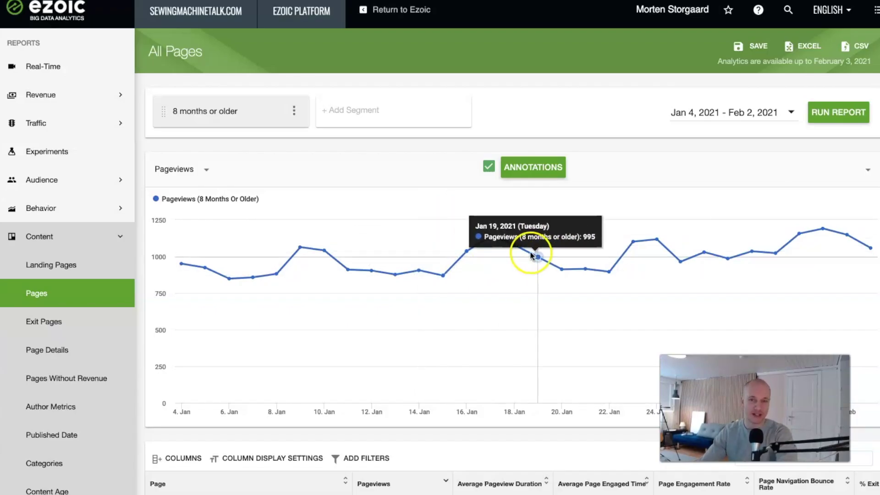
Sort the pages table by Pageviews in ascending order
scroll(532, 255, down, 6)
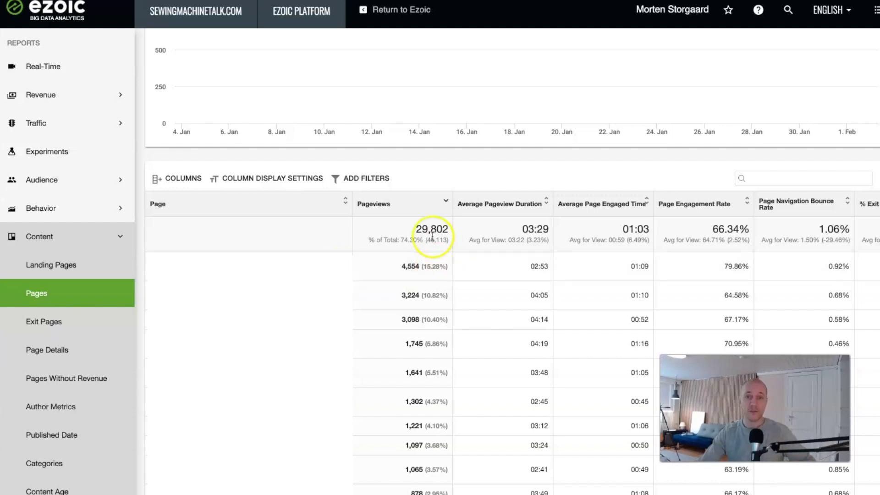
click(377, 206)
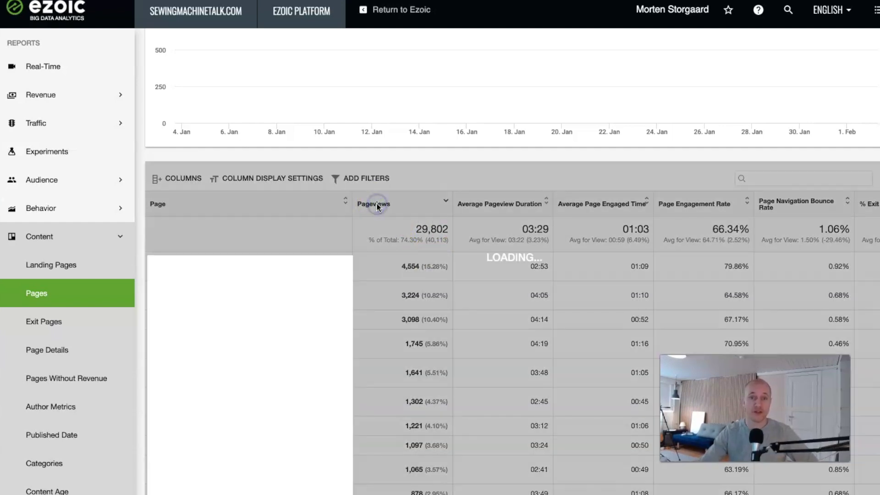
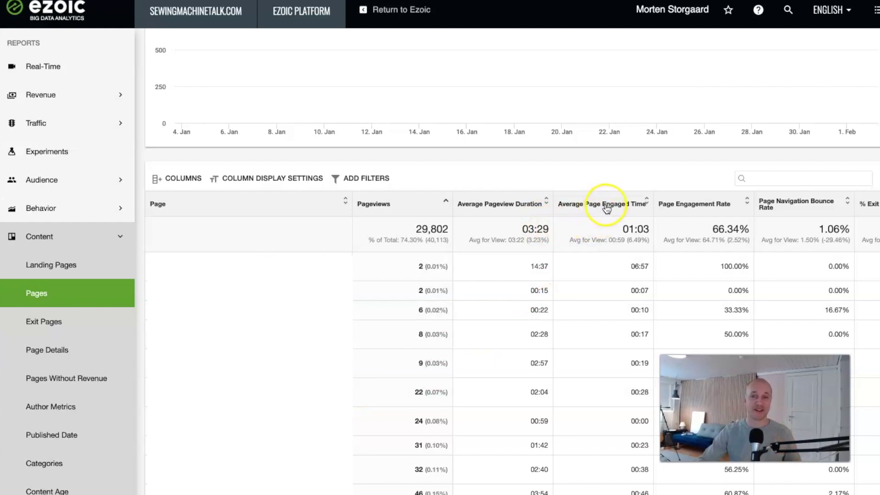
Reorder the table columns so Page Engagement Rate and Average Page Engaged Time directly follow Pageviews
mouse_move(614, 206)
drag(615, 206, 471, 202)
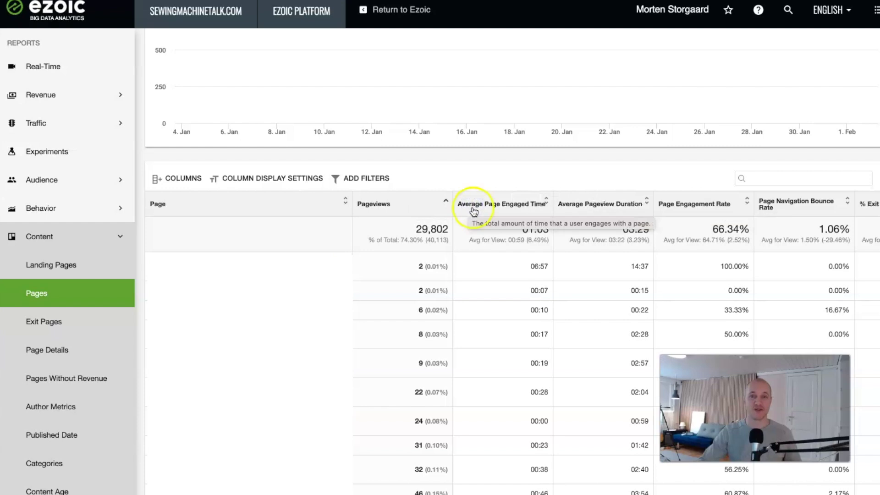
mouse_move(698, 216)
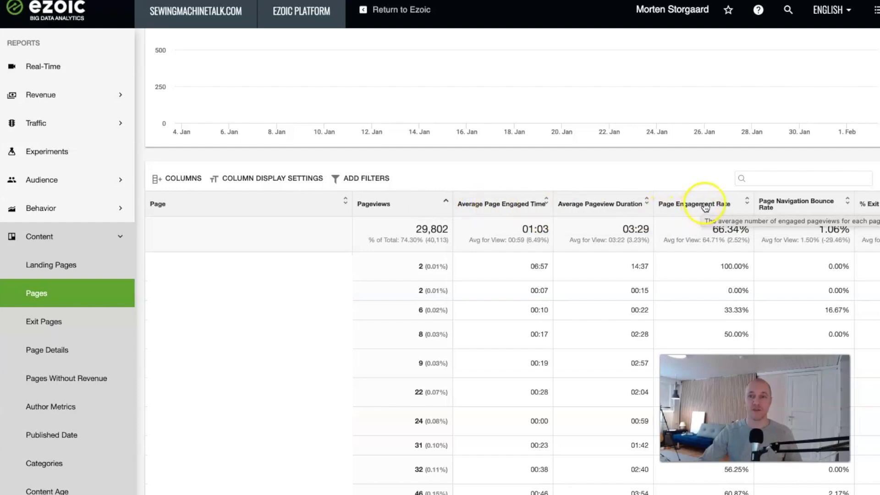
drag(700, 204, 486, 207)
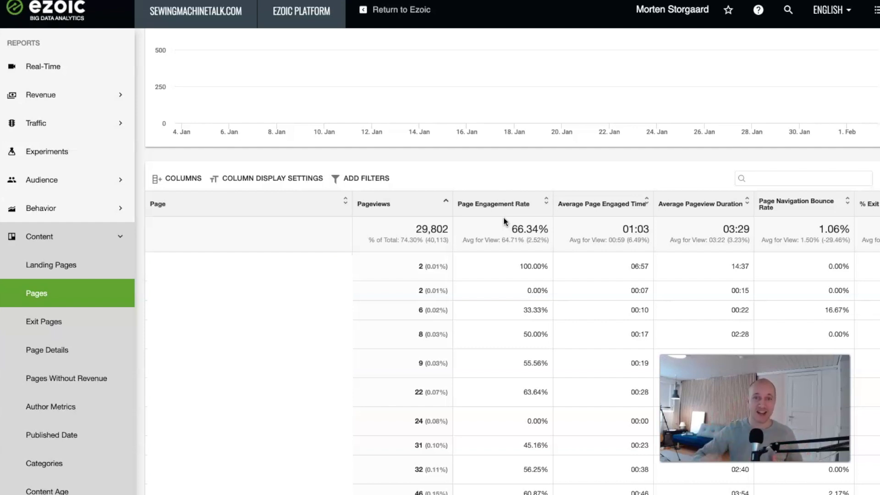
Open the table column settings and review which metrics can be shown in the pages table
click(187, 178)
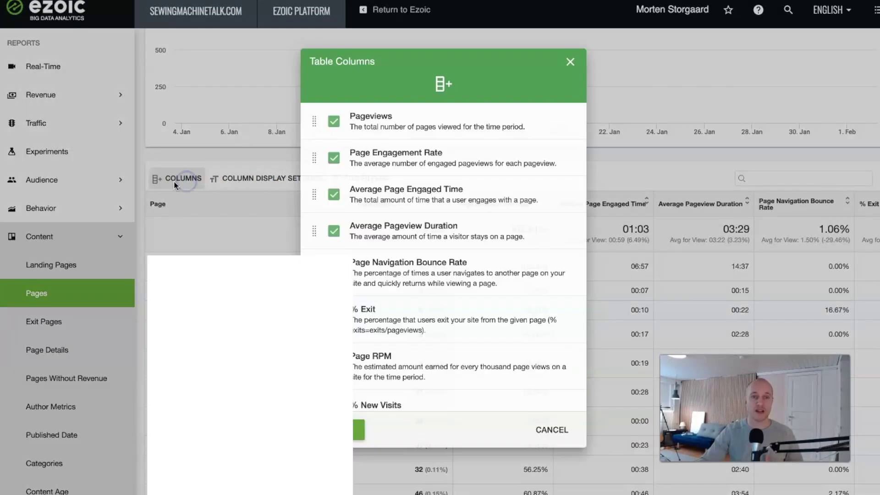
click(405, 295)
scroll(407, 304, down, 1)
scroll(407, 305, down, 5)
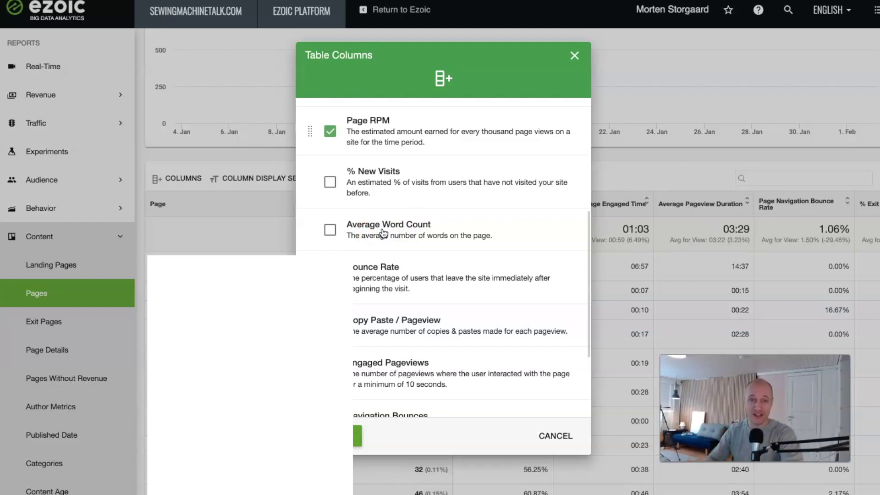
scroll(360, 346, down, 3)
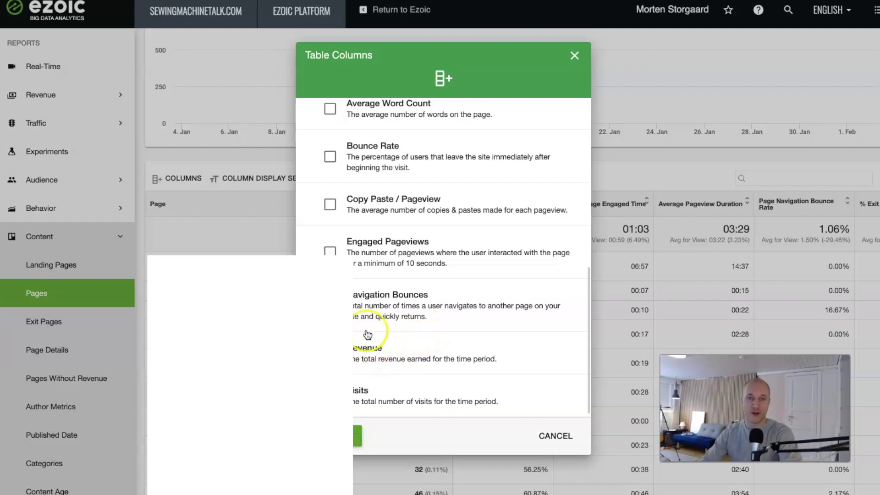
scroll(353, 347, up, 10)
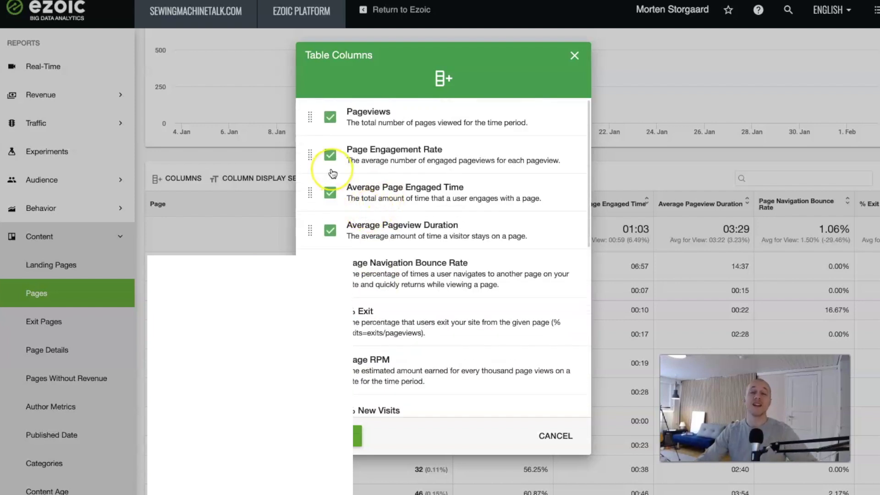